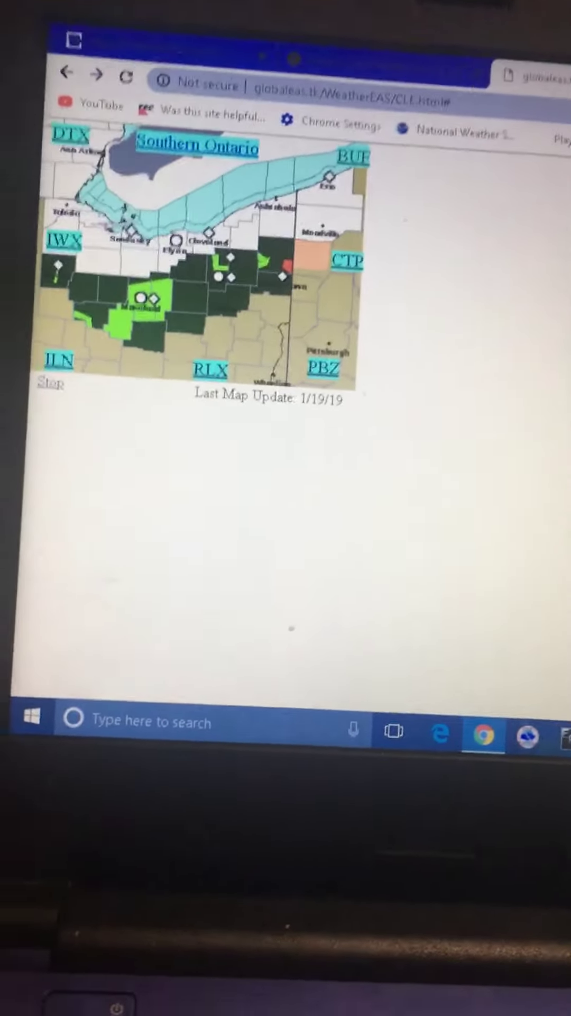
Lower the system volume to 16 with the volume-down media key.
{"action": "key", "text": "XF86AudioLowerVolume"}
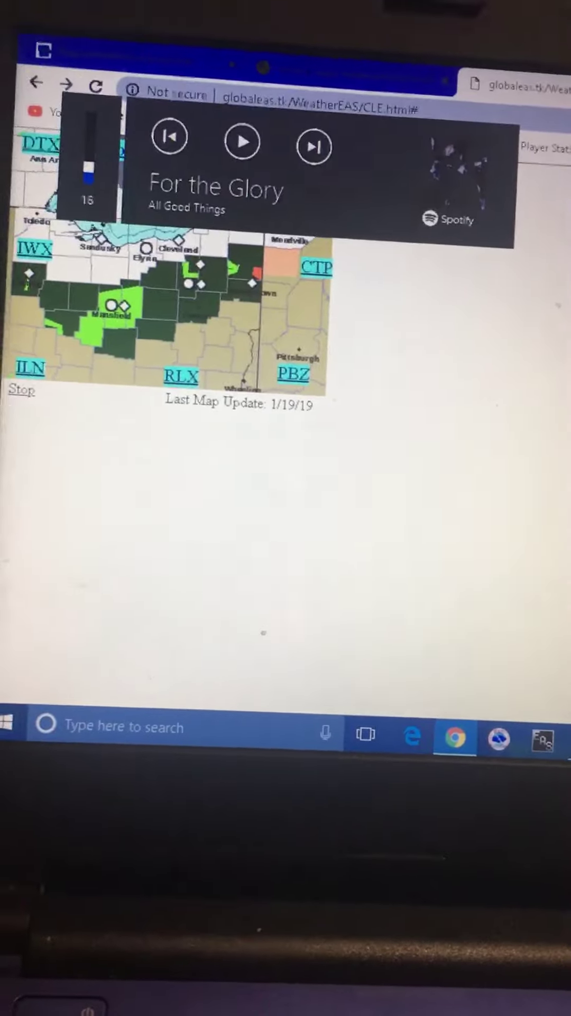